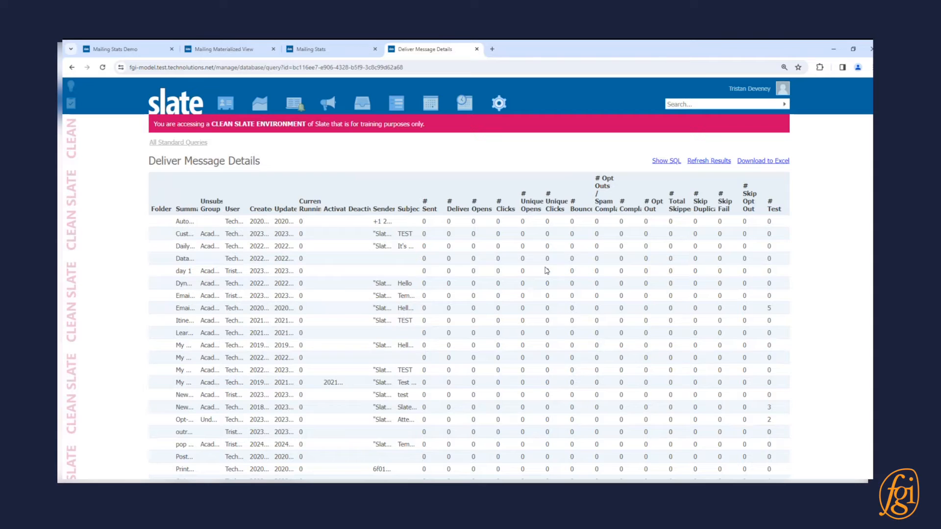
Open the export schedule of the Mailing Materialized View query and copy its view name, mailing_statistics.
{"action": "left_click", "coordinate": [323, 51]}
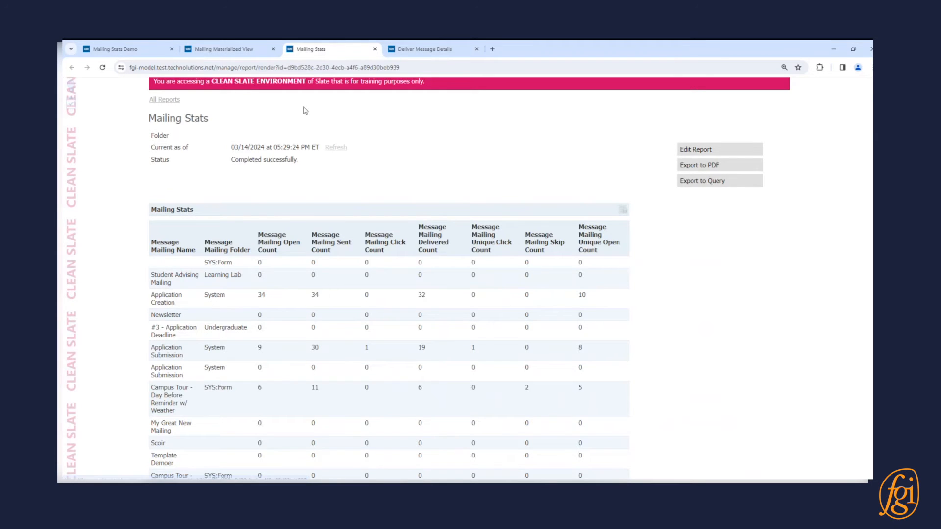
{"action": "left_click", "coordinate": [250, 56]}
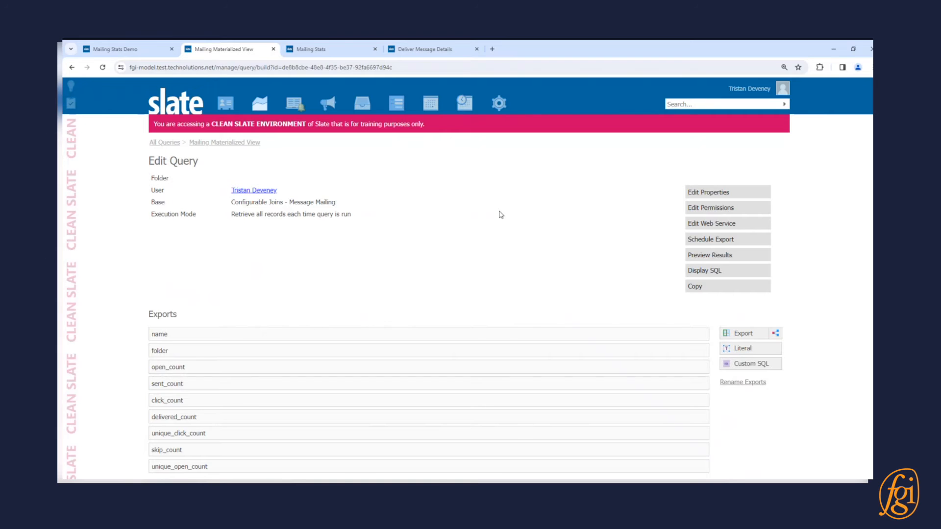
{"action": "left_click", "coordinate": [758, 241]}
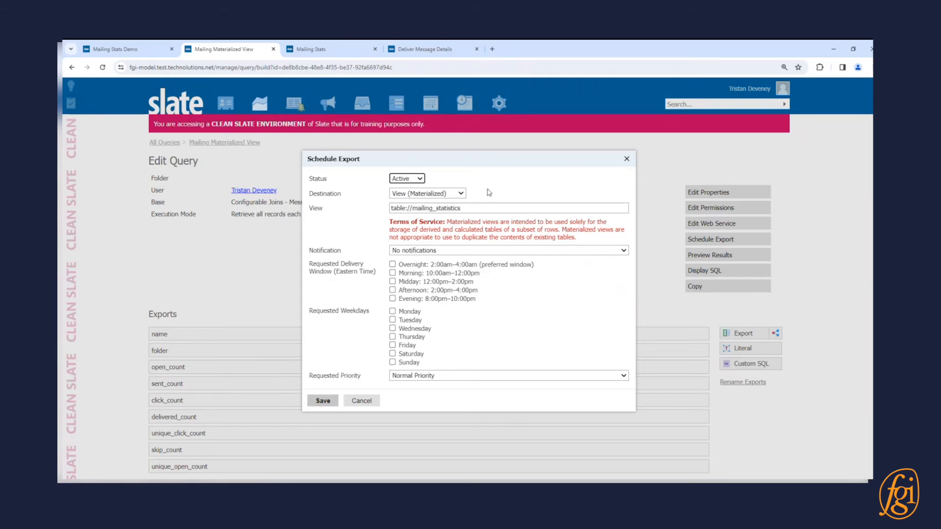
{"action": "left_click", "coordinate": [448, 195]}
{"action": "left_click", "coordinate": [505, 196]}
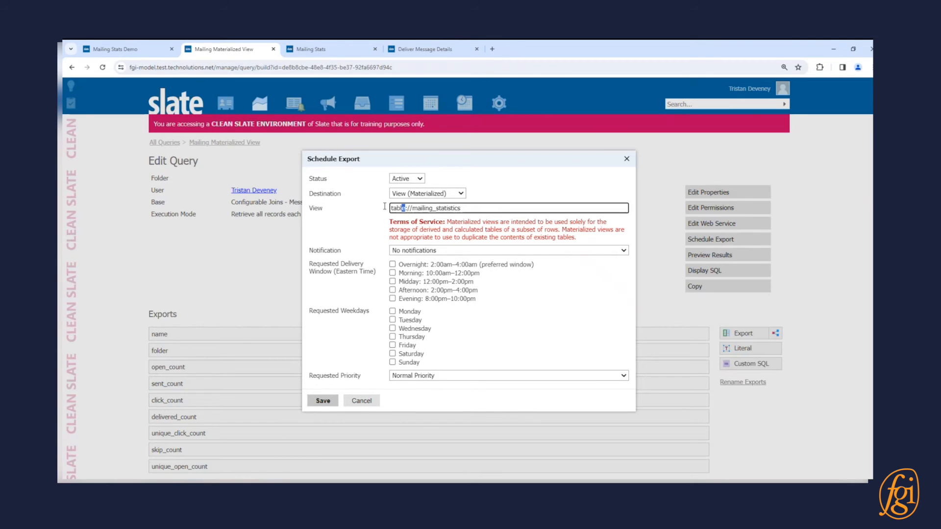
{"action": "double_click", "coordinate": [411, 208]}
{"action": "key", "text": "ctrl+c"}
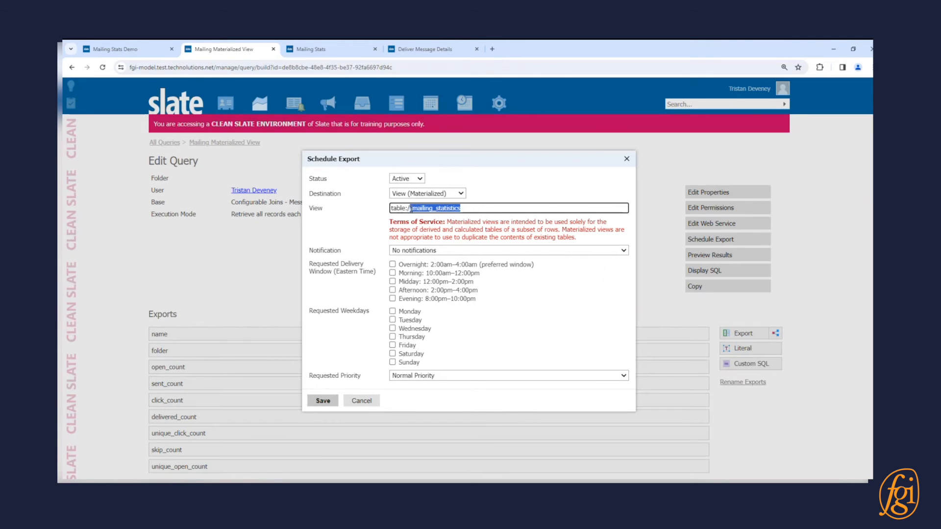
Schedule the materialized view export for the overnight 2:00am–4:00am window, Monday through Friday, and save the schedule.
{"action": "left_click", "coordinate": [375, 226]}
{"action": "left_click", "coordinate": [417, 267]}
{"action": "left_click", "coordinate": [410, 312]}
{"action": "left_click", "coordinate": [411, 321]}
{"action": "left_click", "coordinate": [412, 328]}
{"action": "left_click", "coordinate": [409, 337]}
{"action": "left_click", "coordinate": [409, 345]}
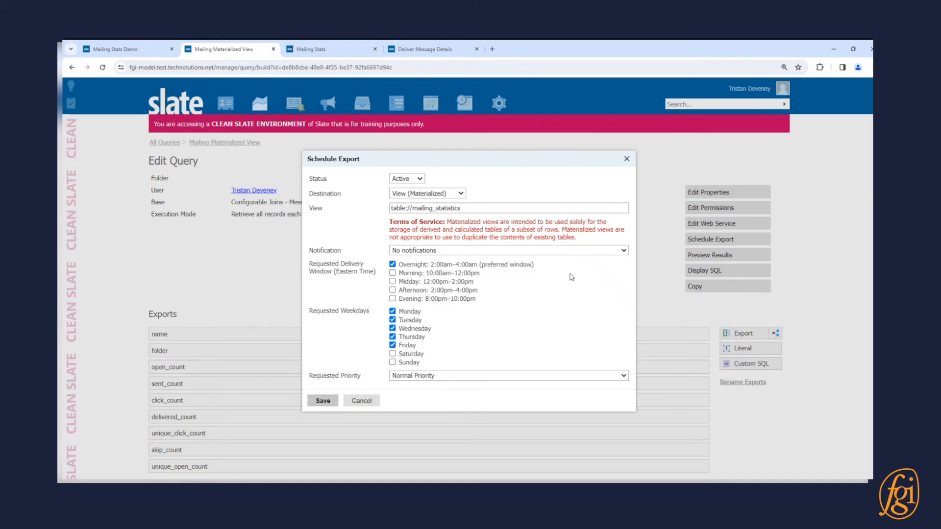
{"action": "left_click", "coordinate": [323, 400]}
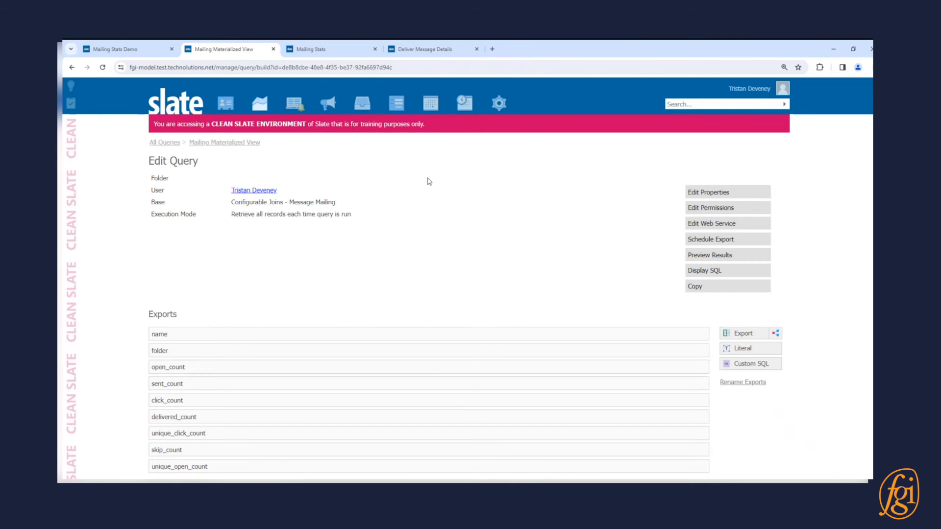
Refresh the Mailing Materialized View query's materialized view, confirming with REFRESH and accepting the browser notice.
{"action": "left_click", "coordinate": [251, 143]}
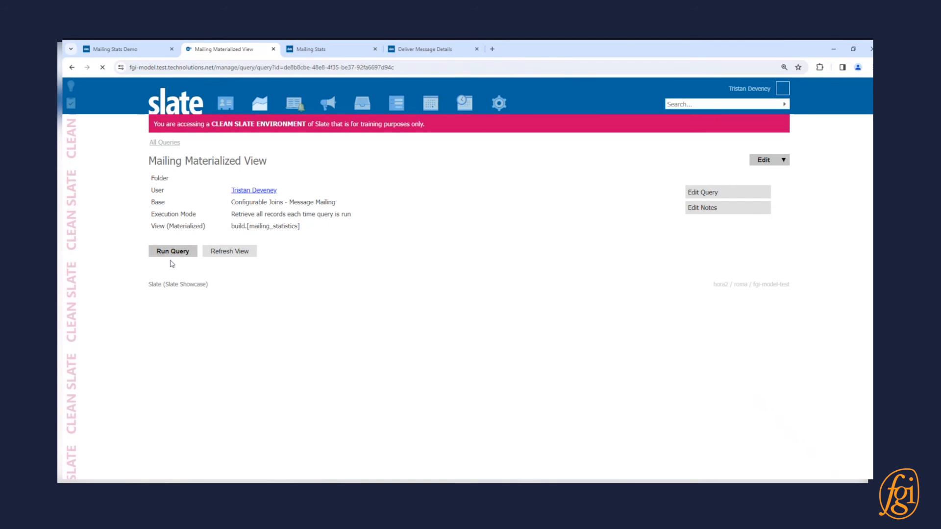
{"action": "left_click", "coordinate": [229, 252]}
{"action": "type", "text": "FRE"}
{"action": "key", "text": "BackSpace"}
{"action": "key", "text": "BackSpace"}
{"action": "key", "text": "BackSpace"}
{"action": "type", "text": "REFRESH"}
{"action": "key", "text": "Return"}
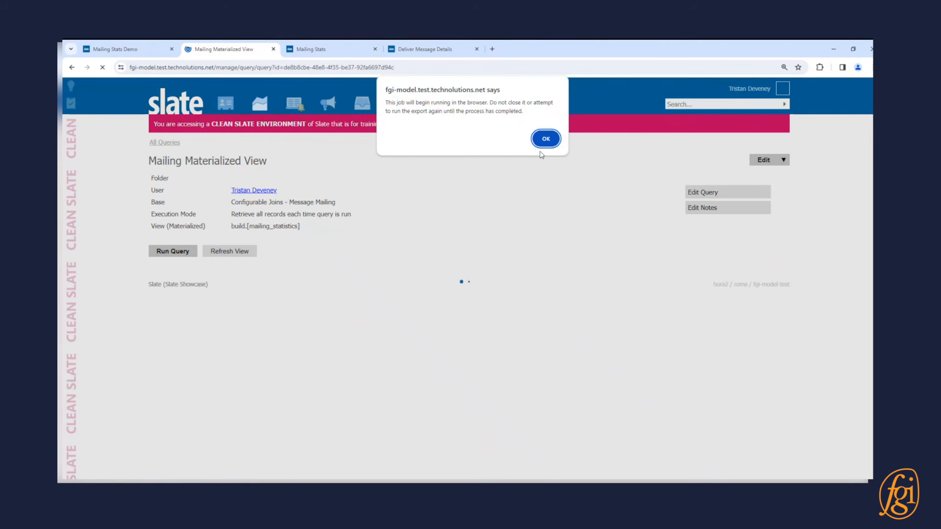
{"action": "left_click", "coordinate": [545, 140]}
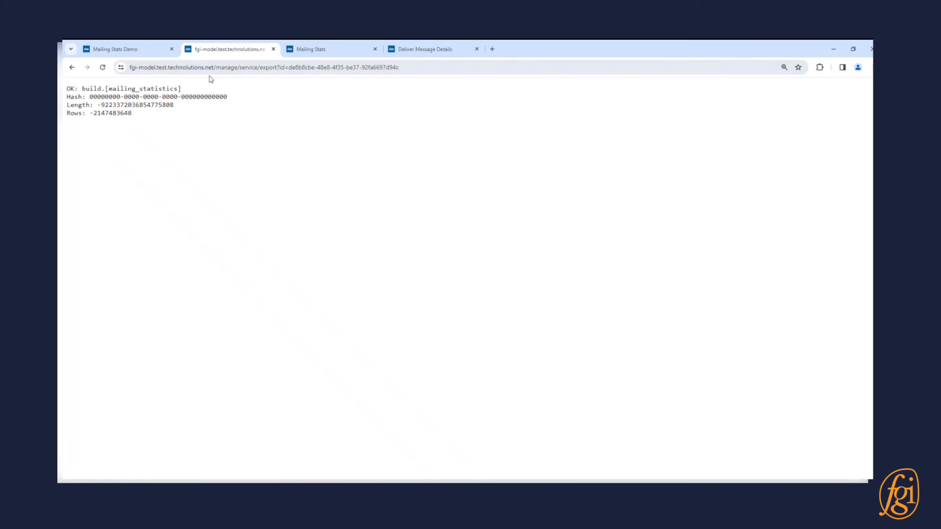
In the Mailing Stats Demo portal's Mailing Stats query, paste mailing_statistics as the build table in the custom SQL and save.
{"action": "left_click", "coordinate": [131, 49]}
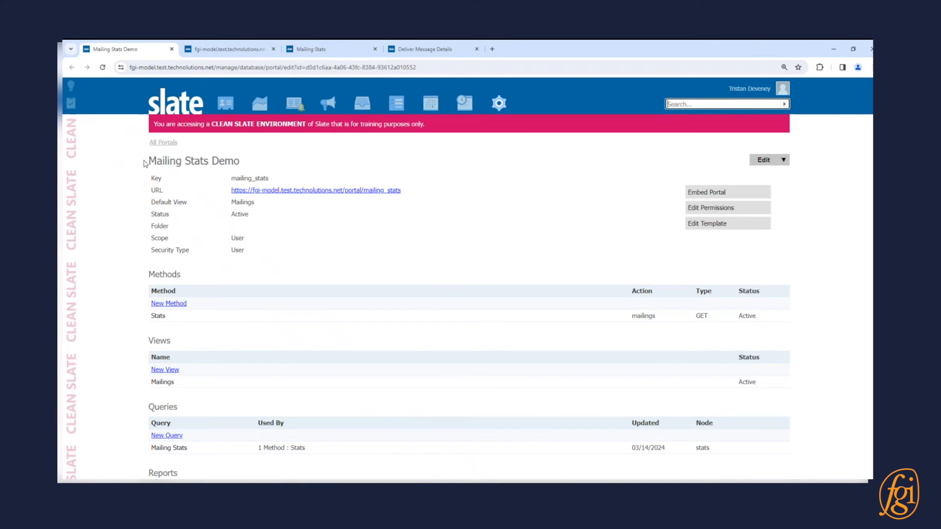
{"action": "left_click", "coordinate": [149, 176]}
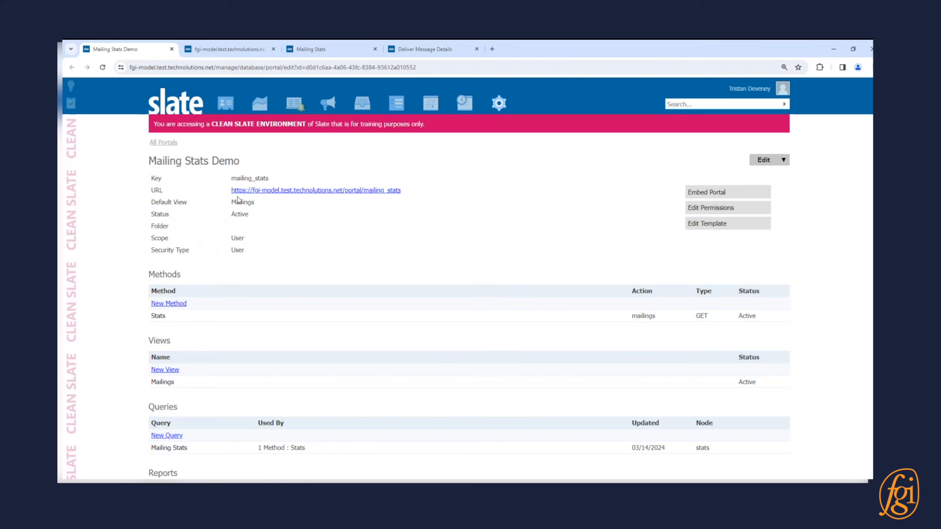
{"action": "scroll", "coordinate": [284, 330], "scroll_direction": "down", "scroll_amount": 3}
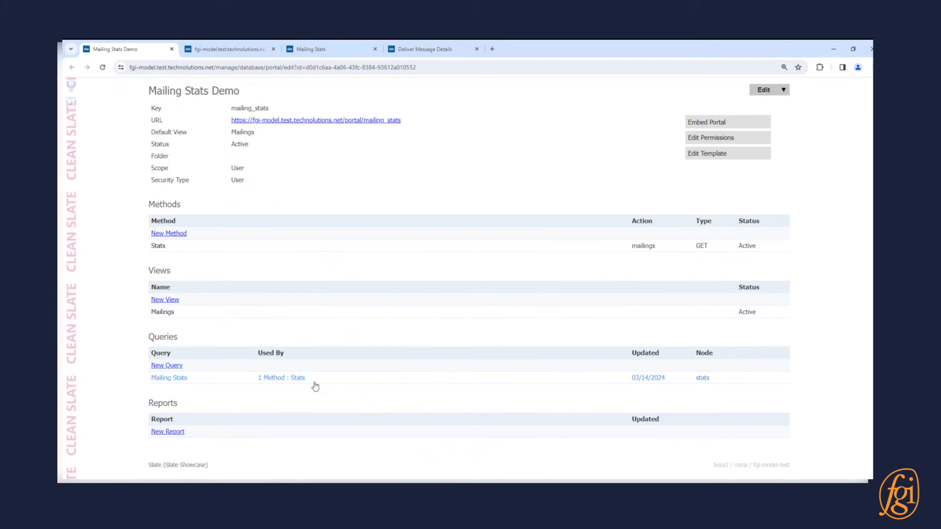
{"action": "left_click", "coordinate": [390, 380]}
{"action": "left_click", "coordinate": [343, 328]}
{"action": "double_click", "coordinate": [245, 326]}
{"action": "key", "text": "ctrl+v"}
{"action": "scroll", "coordinate": [332, 338], "scroll_direction": "down", "scroll_amount": 1}
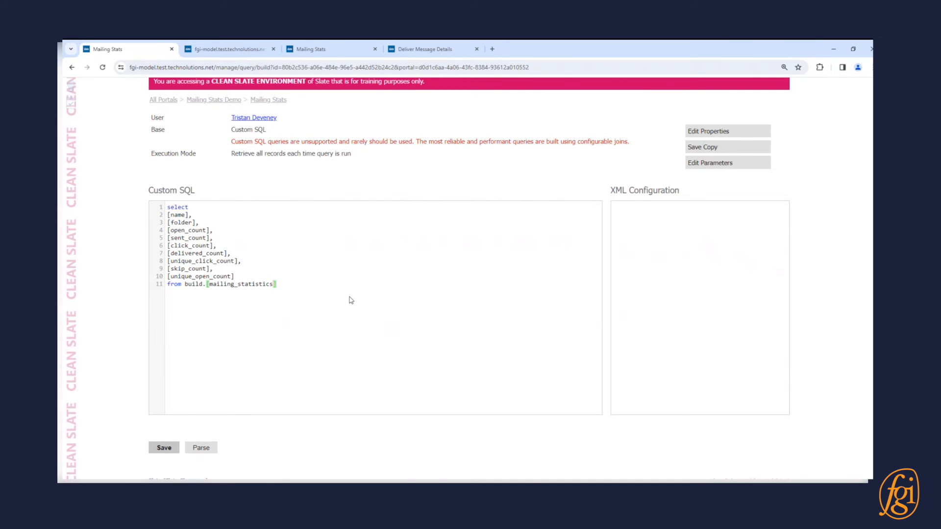
{"action": "left_click", "coordinate": [172, 447]}
{"action": "left_click_drag", "start_coordinate": [167, 207], "coordinate": [264, 277]}
{"action": "left_click", "coordinate": [277, 284]}
{"action": "scroll", "coordinate": [347, 275], "scroll_direction": "up", "scroll_amount": 1}
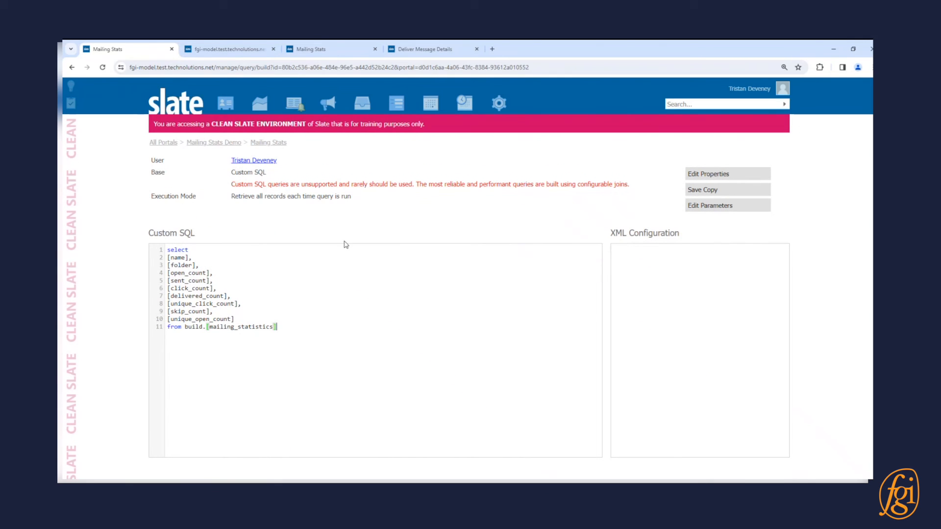
Examine the table layout of the Stats part in the portal's Mailings view against the Mailing Stats report, closing the part without saving.
{"action": "left_click", "coordinate": [227, 143]}
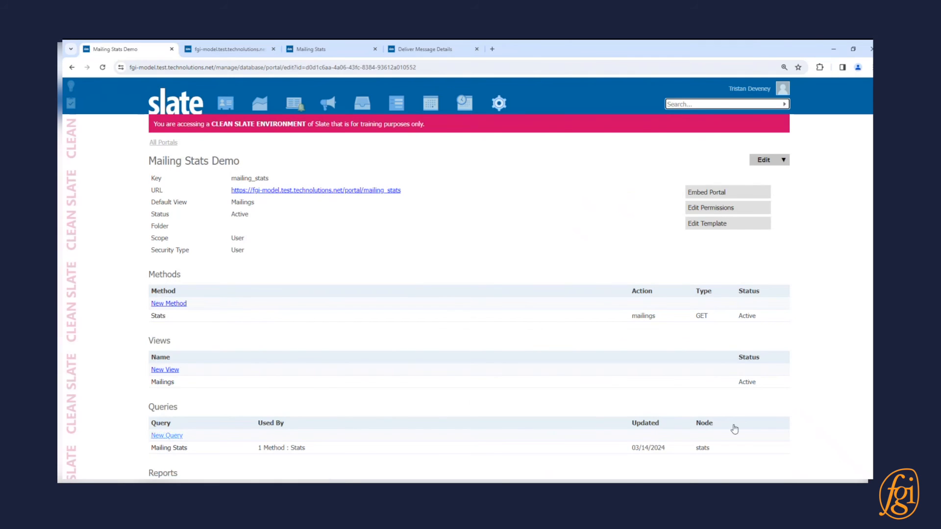
{"action": "left_click", "coordinate": [325, 387]}
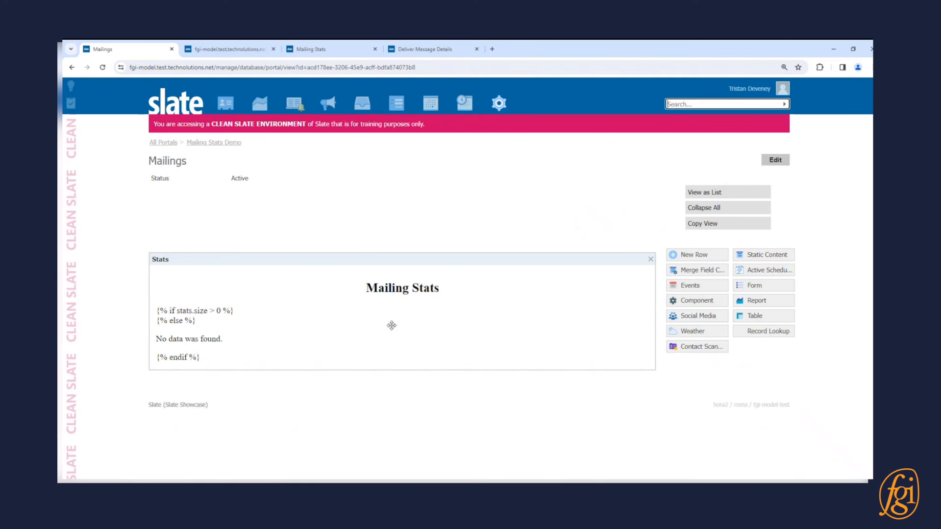
{"action": "left_click", "coordinate": [391, 326]}
{"action": "scroll", "coordinate": [405, 348], "scroll_direction": "down", "scroll_amount": 5}
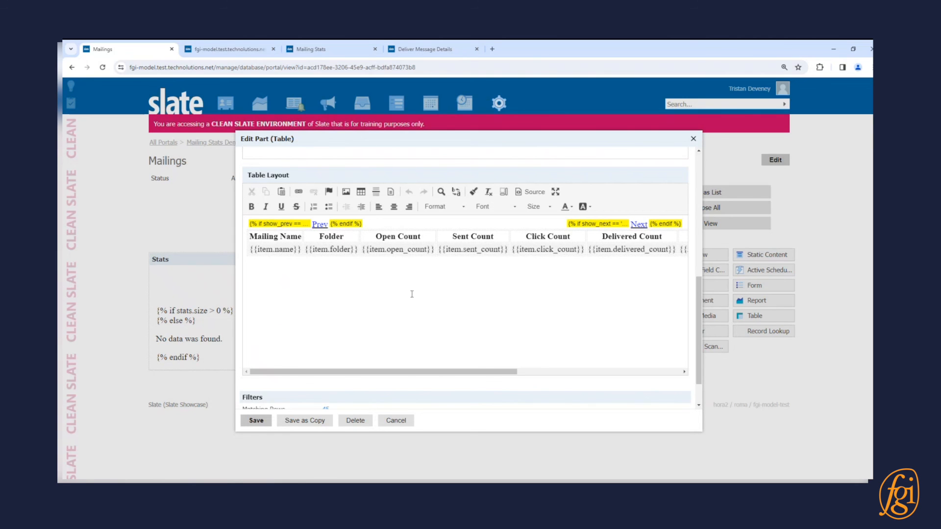
{"action": "left_click", "coordinate": [347, 51]}
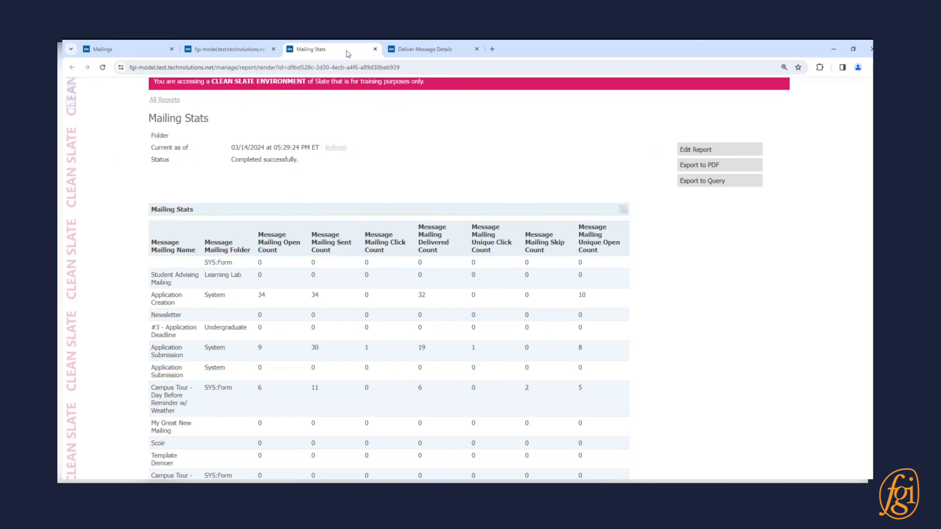
{"action": "left_click", "coordinate": [392, 51]}
{"action": "left_click", "coordinate": [122, 49]}
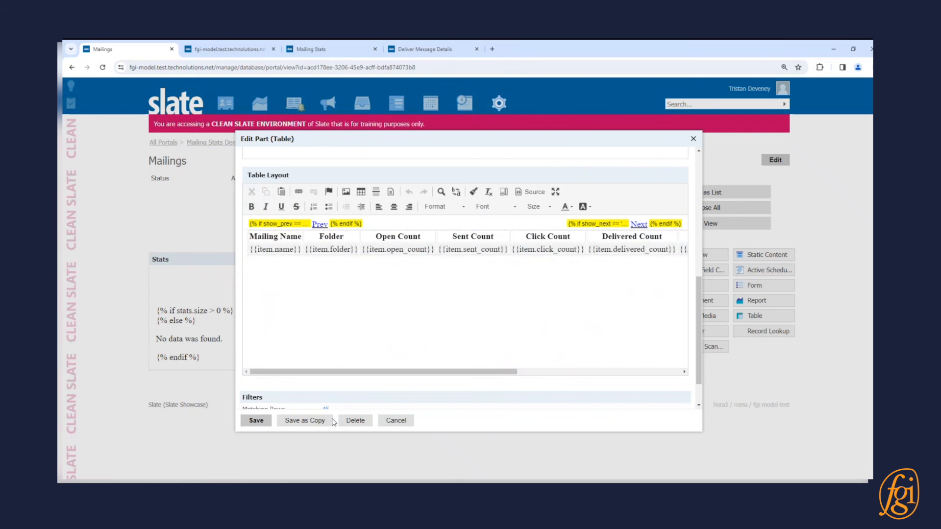
{"action": "left_click", "coordinate": [396, 420]}
Open the live Mailing Stats Demo portal page and sort its mailing table by Sent Count in descending order.
{"action": "left_click", "coordinate": [210, 142]}
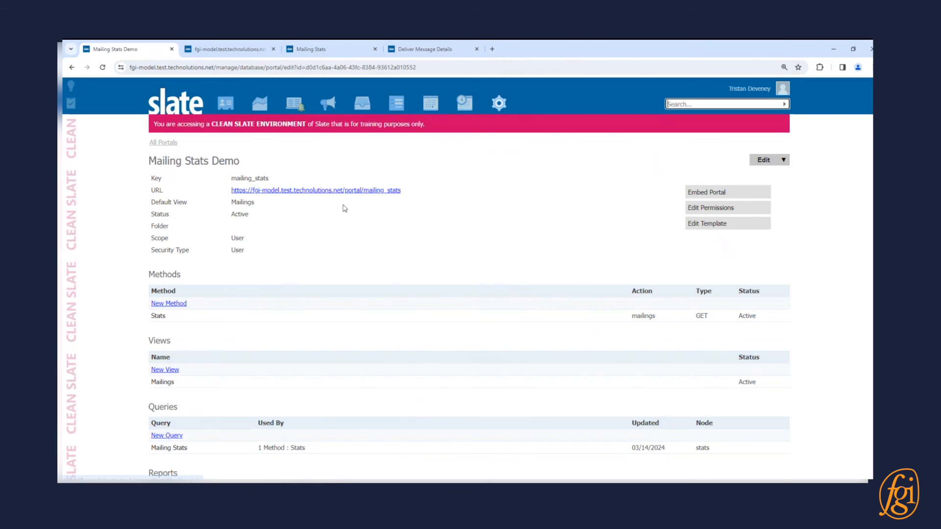
{"action": "left_click", "coordinate": [314, 191]}
{"action": "scroll", "coordinate": [375, 264], "scroll_direction": "down", "scroll_amount": 5}
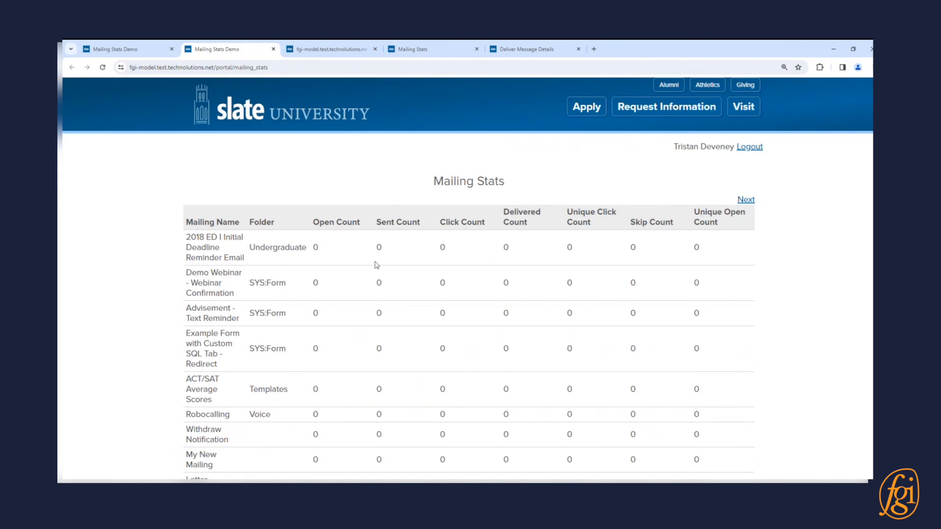
{"action": "scroll", "coordinate": [368, 206], "scroll_direction": "up", "scroll_amount": 5}
{"action": "left_click", "coordinate": [397, 237]}
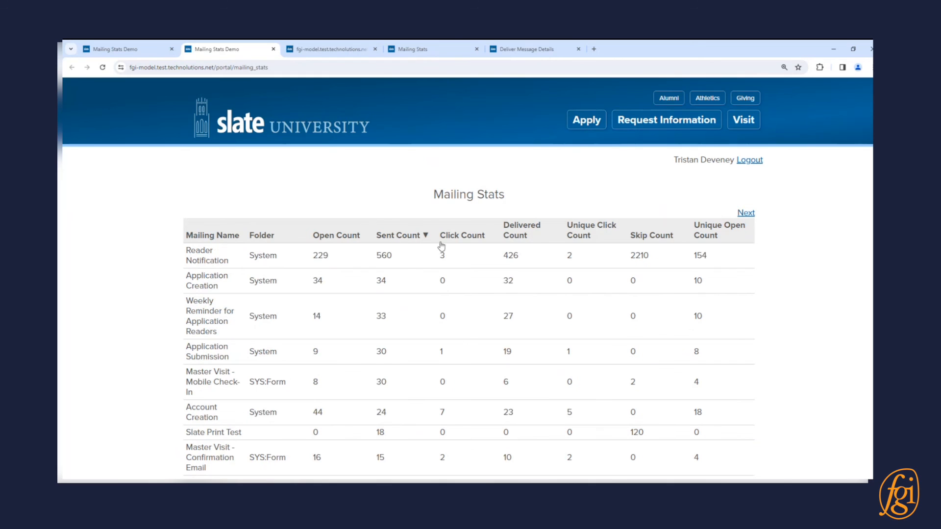